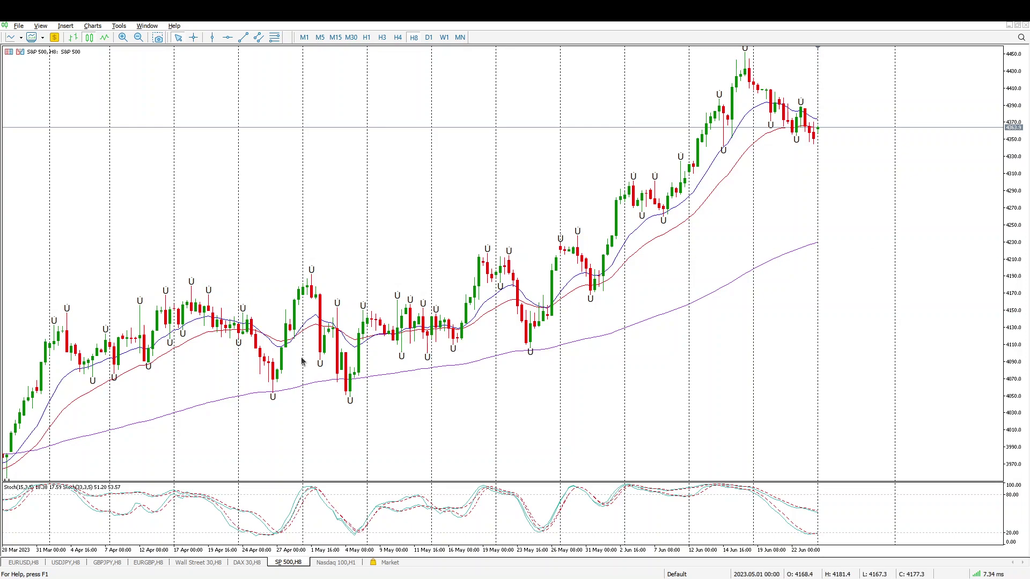
- Switch the S&P 500 chart from H8 to the W1 weekly timeframe
click(444, 39)
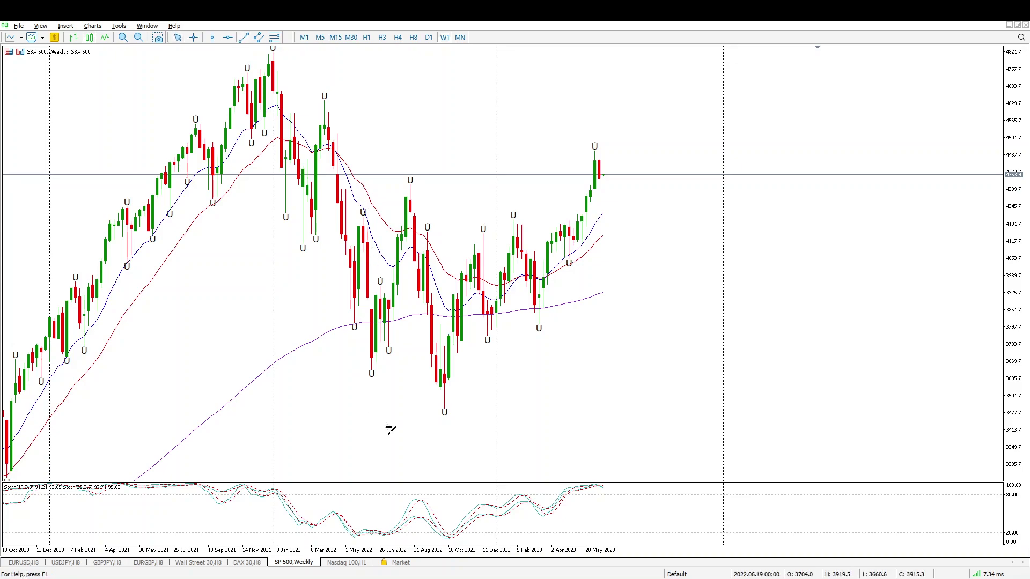
- Draw a rising trendline from the October 2022 low and a horizontal level near recent highs
drag(444, 413, 598, 139)
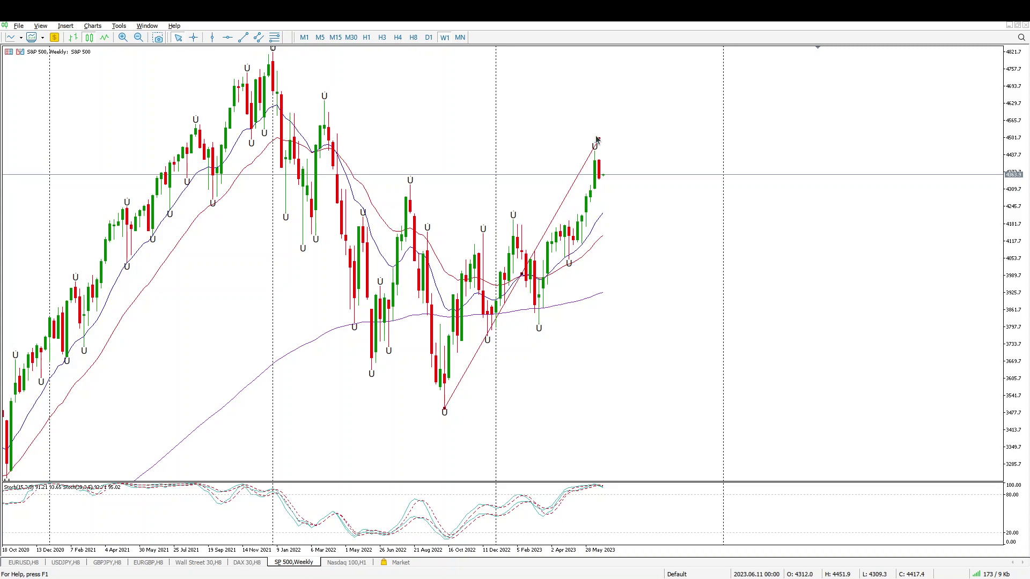
drag(596, 141, 668, 216)
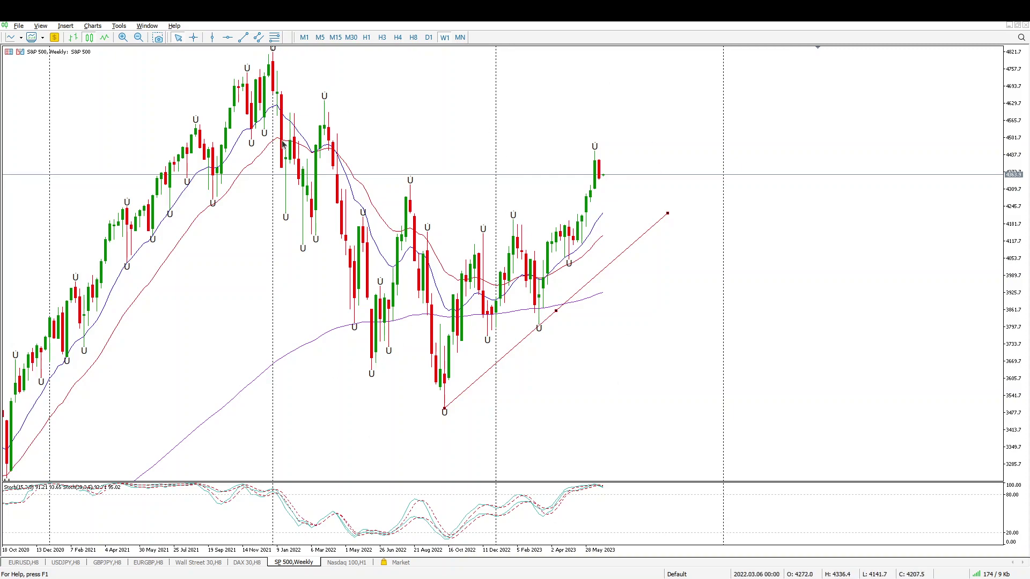
click(228, 38)
drag(401, 156, 402, 167)
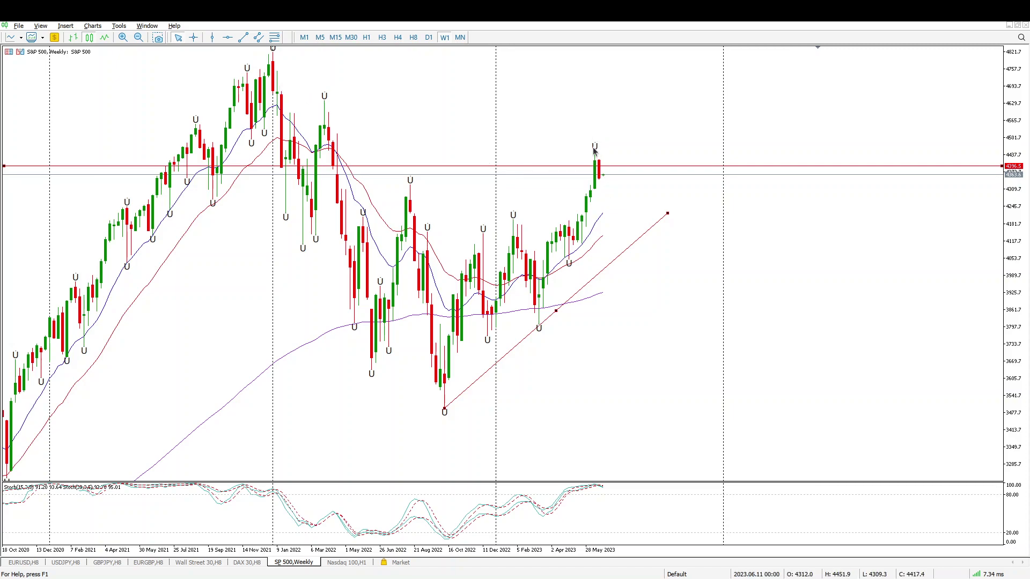
- Lower the red weekly horizontal level to 4330.6
mouse_move(594, 150)
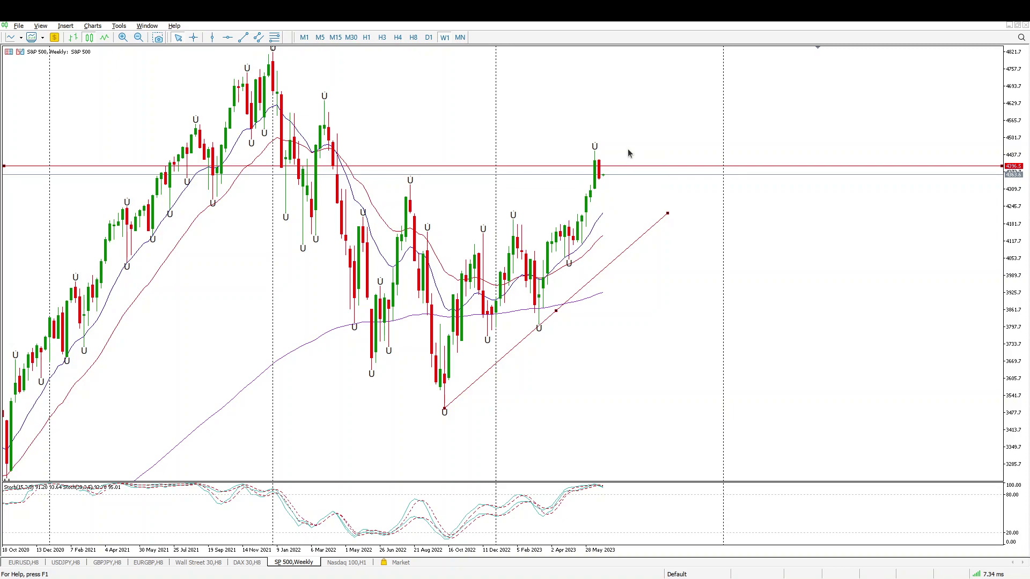
drag(445, 166, 439, 184)
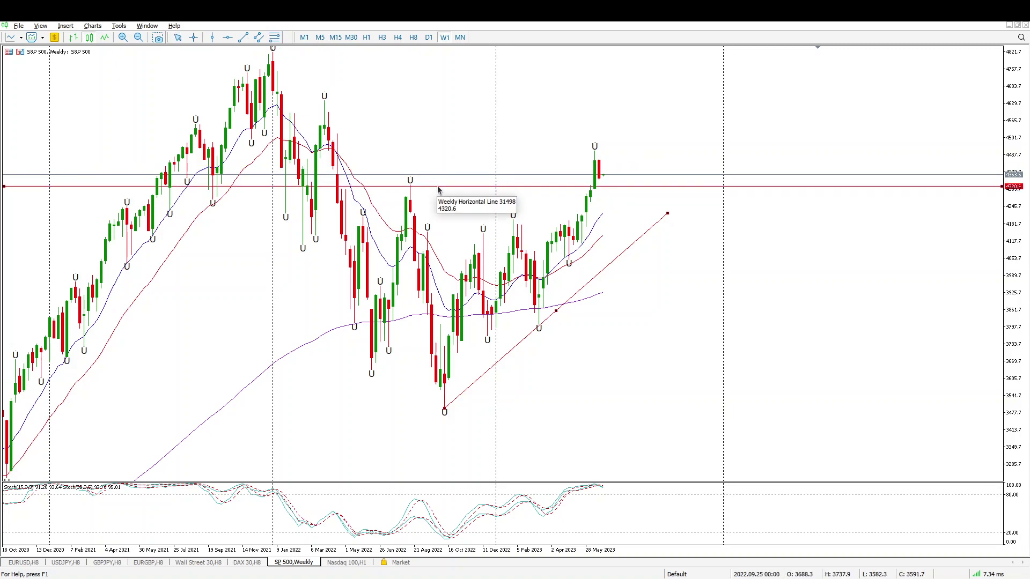
drag(439, 186, 439, 187)
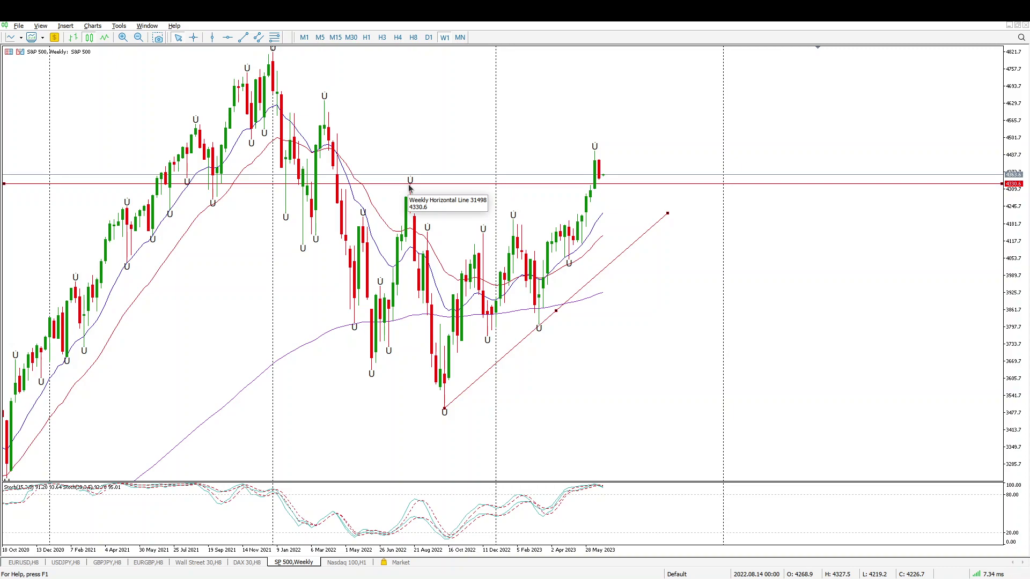
- Add a second horizontal level at 4274.7
click(228, 38)
drag(242, 214, 244, 199)
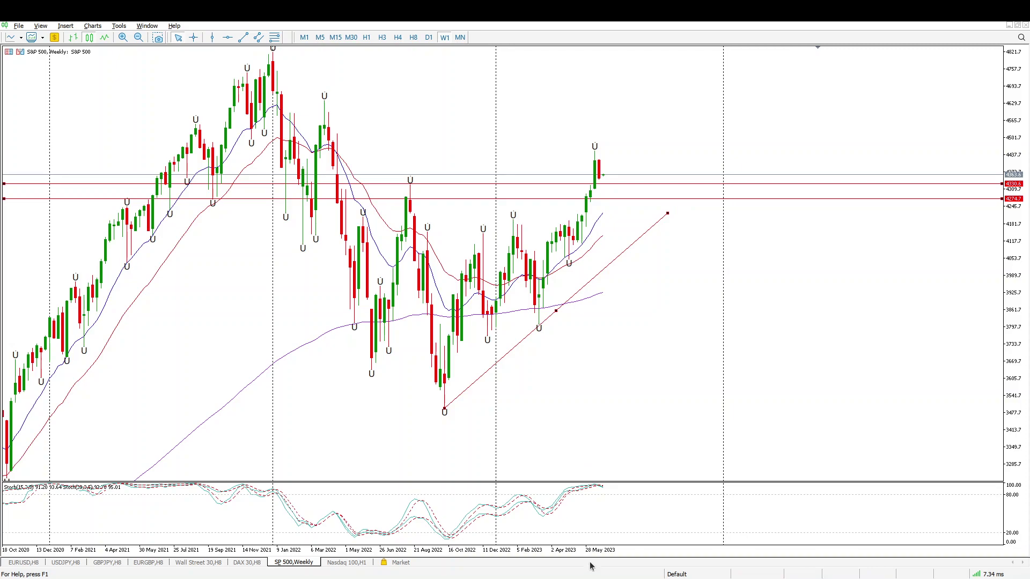
mouse_move(599, 494)
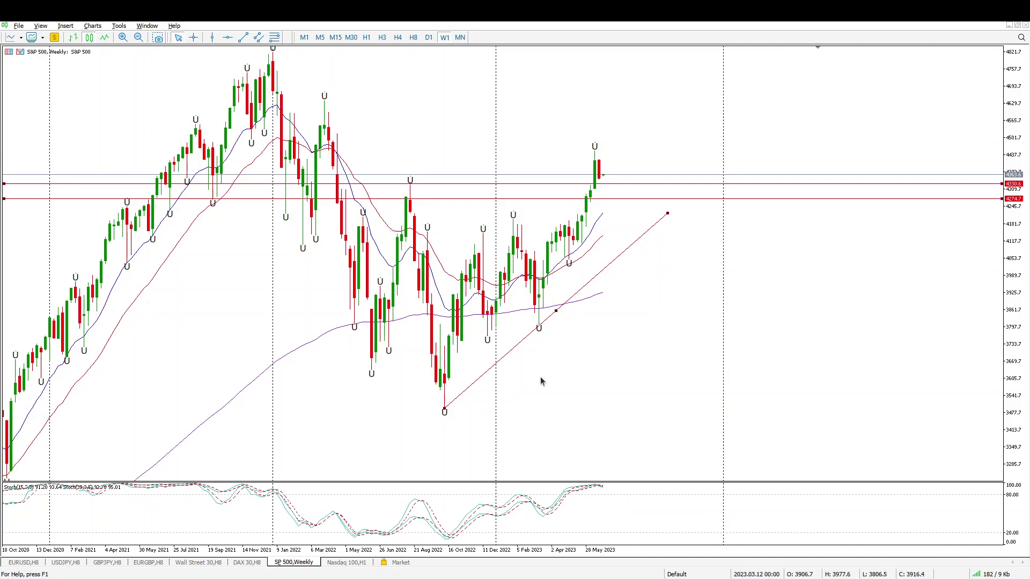
- Switch to H8 candles, jump to the latest bars, then scroll back through the history
click(413, 37)
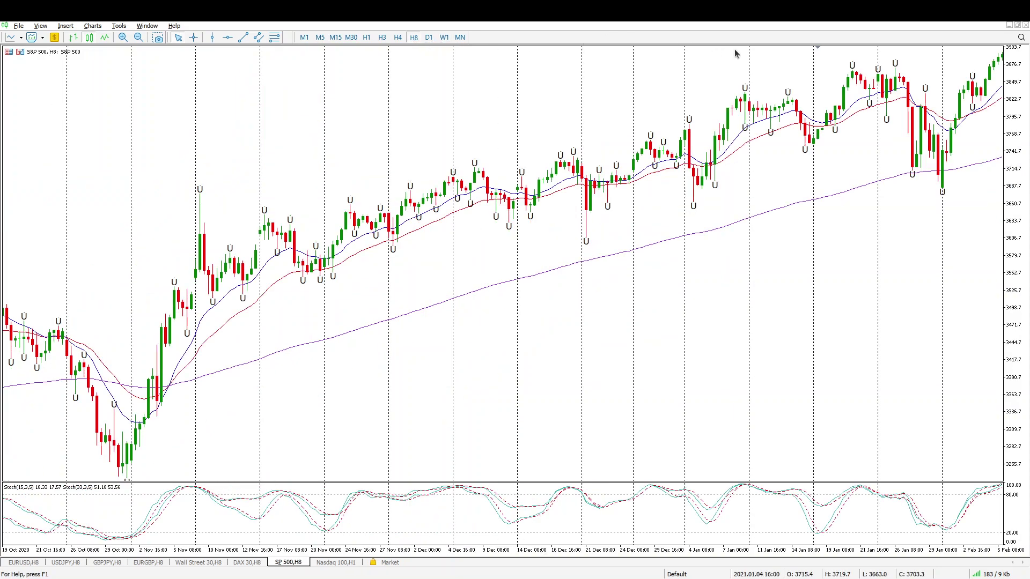
click(818, 48)
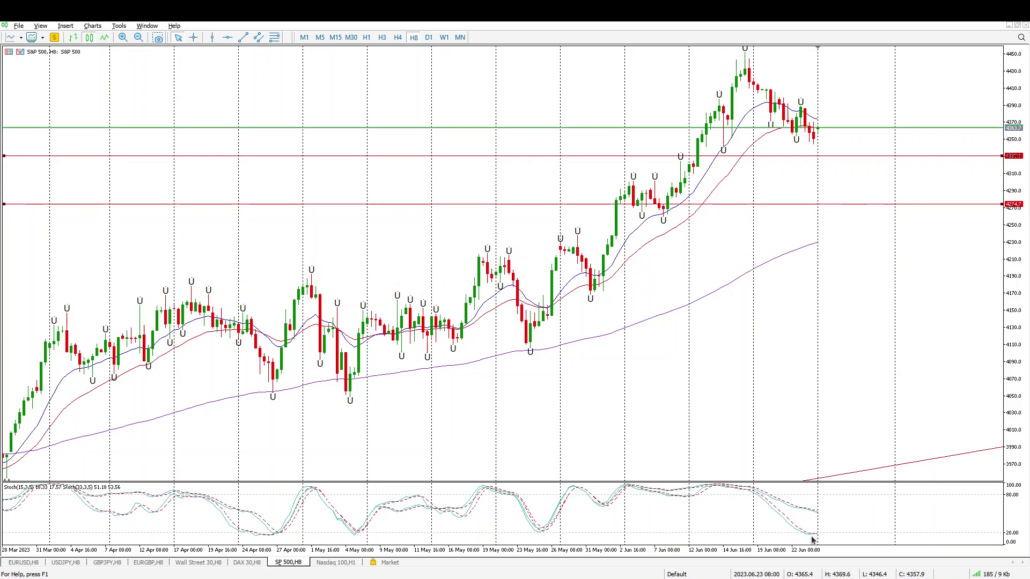
mouse_move(813, 535)
scroll(764, 153, up, 10)
scroll(764, 153, up, 20)
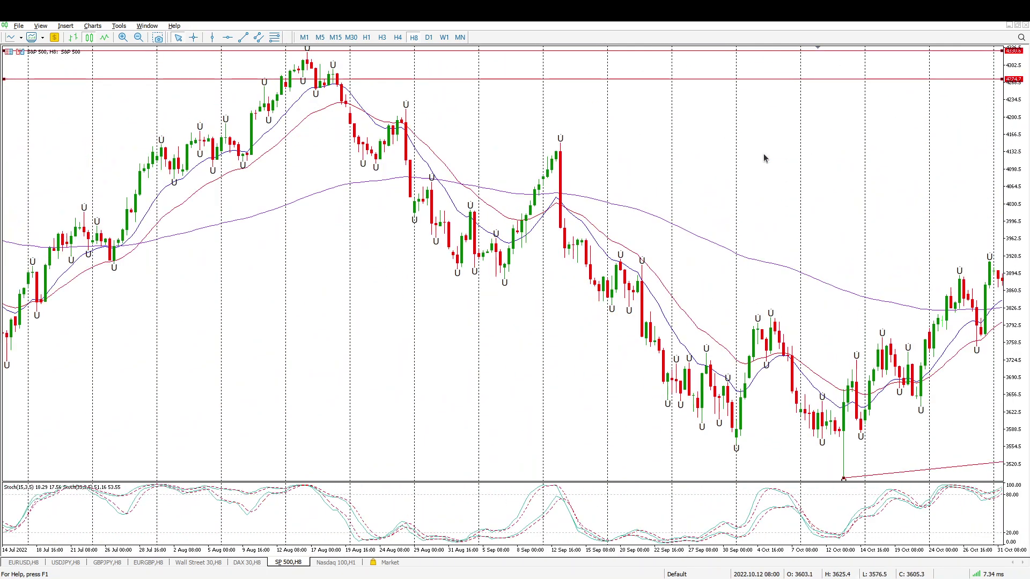
scroll(763, 155, up, 2)
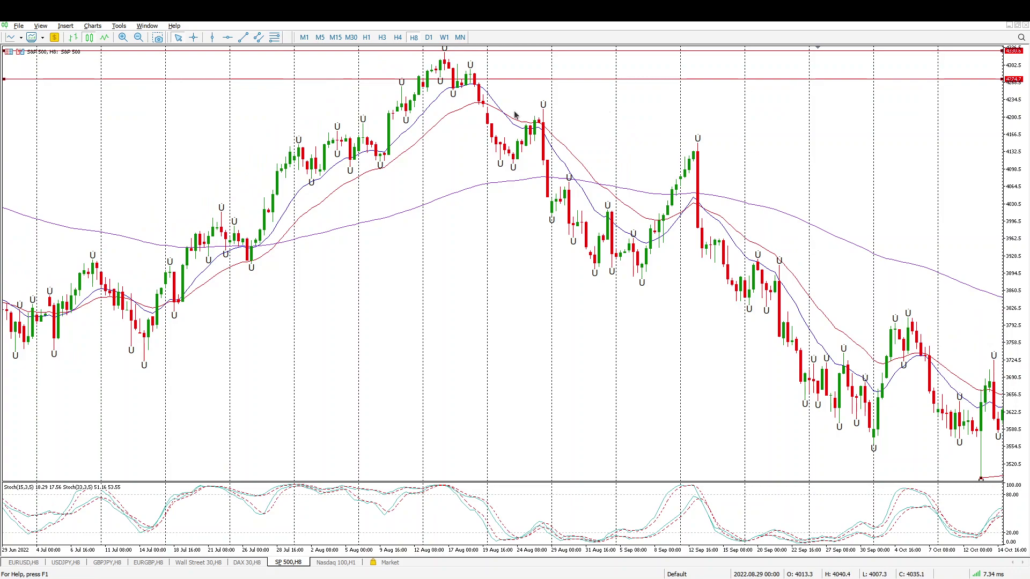
- Nudge the upper weekly level slightly lower and return to the latest bars
drag(470, 51, 468, 52)
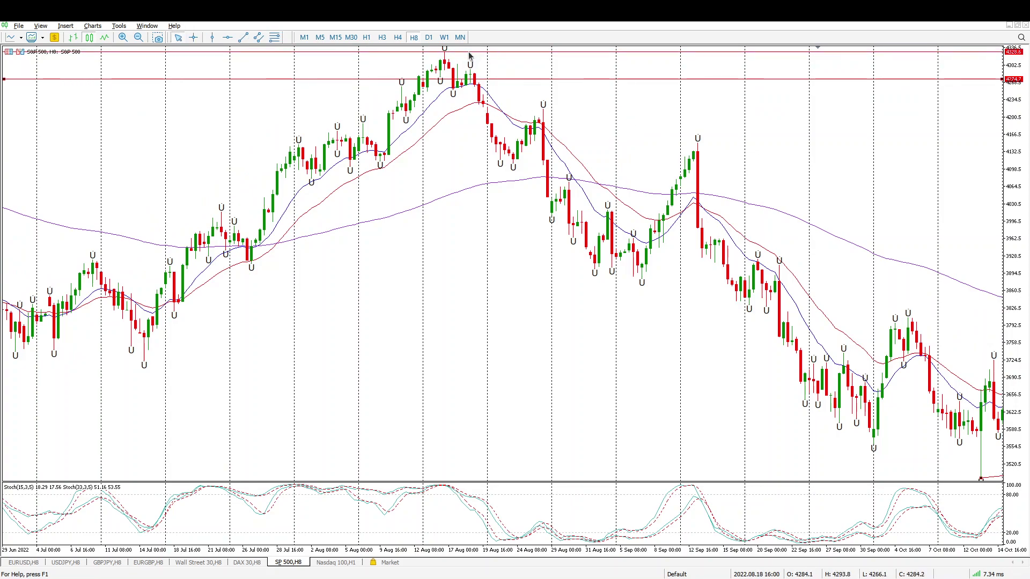
scroll(677, 120, down, 15)
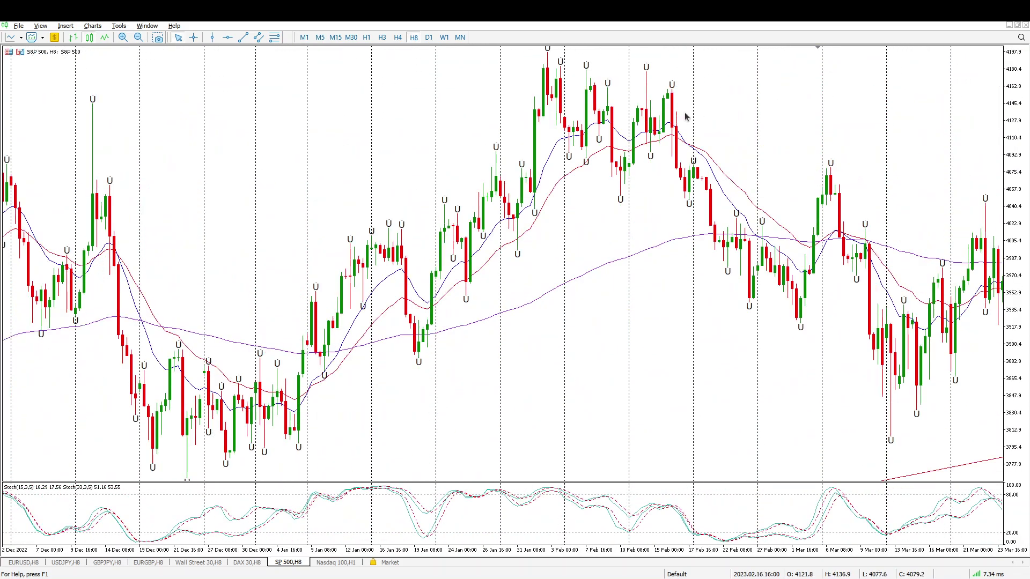
key(End)
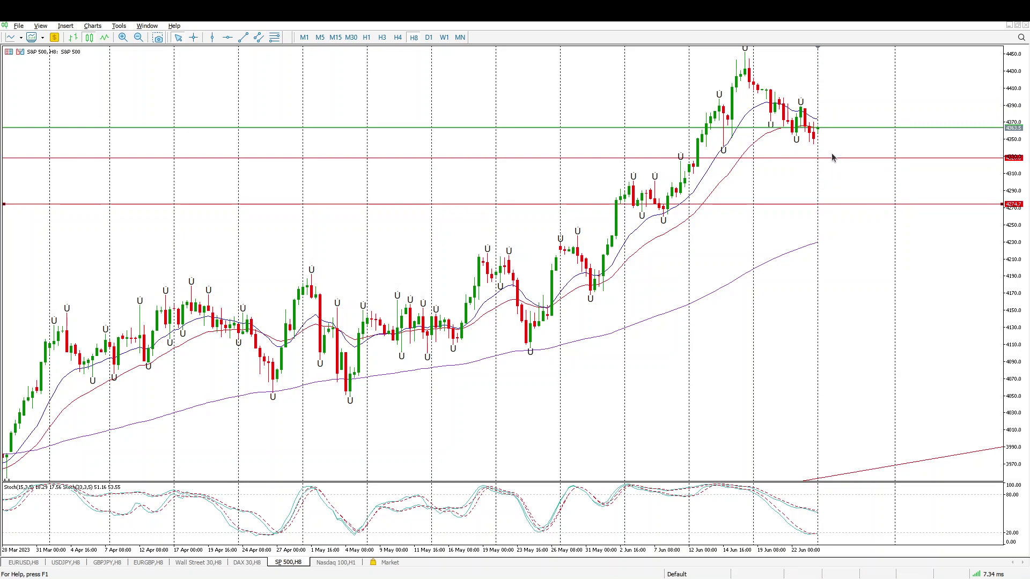
- Place a horizontal level just above the current price, then switch to H3 candles
click(227, 39)
drag(697, 108, 696, 121)
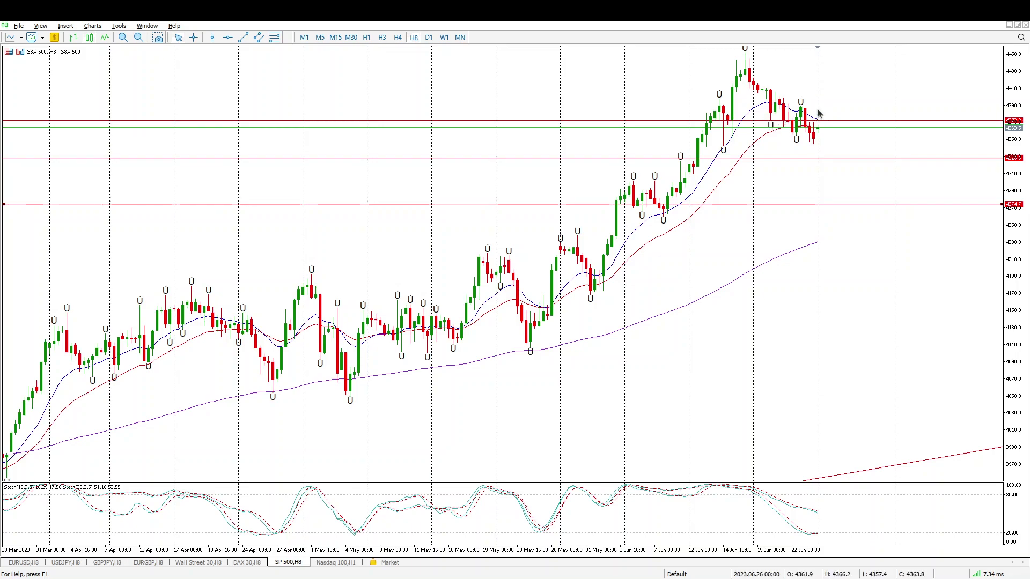
click(382, 37)
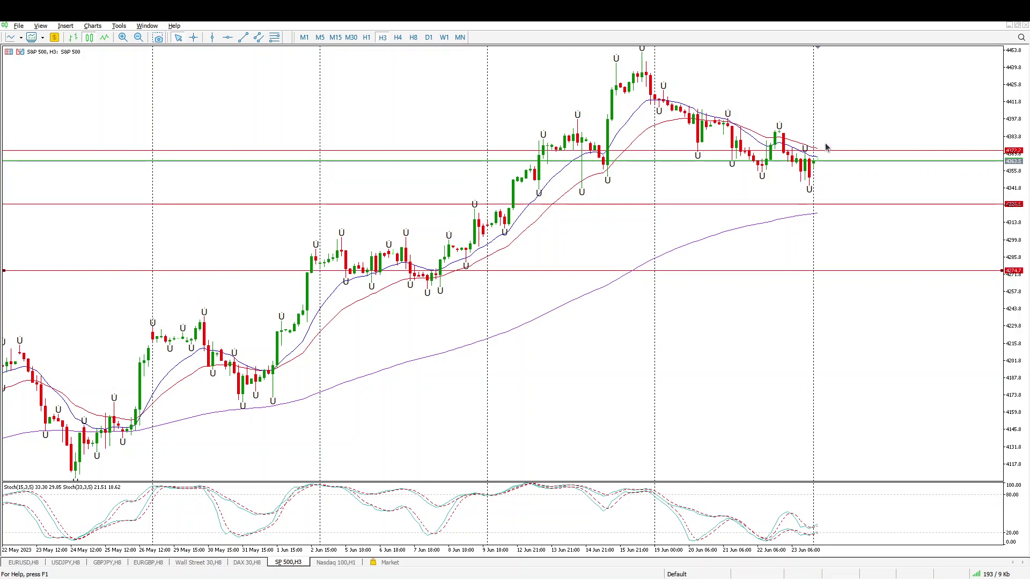
- Draw a falling trendline from the 19 Jun high across the later lower highs
click(243, 37)
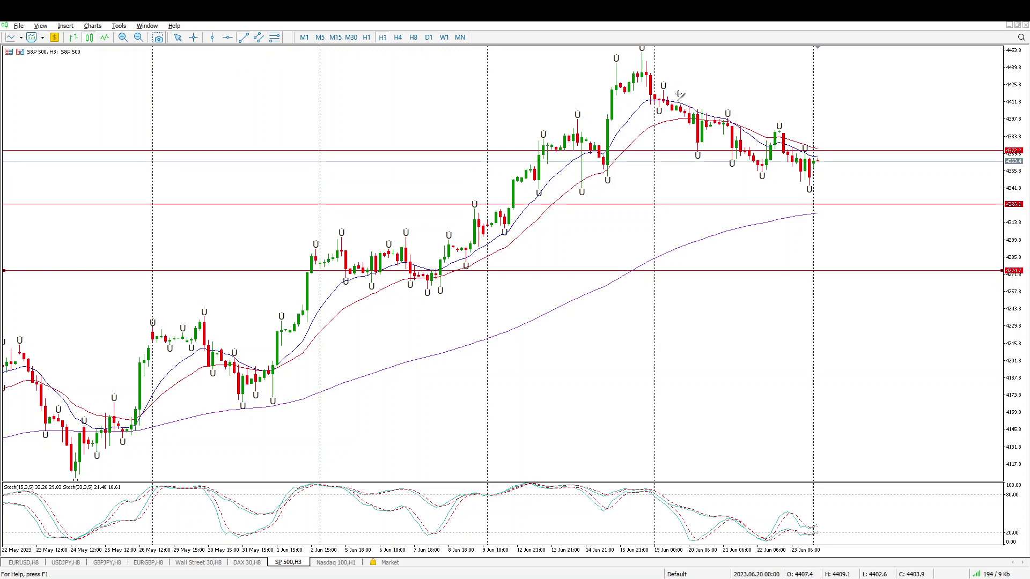
drag(663, 90, 852, 171)
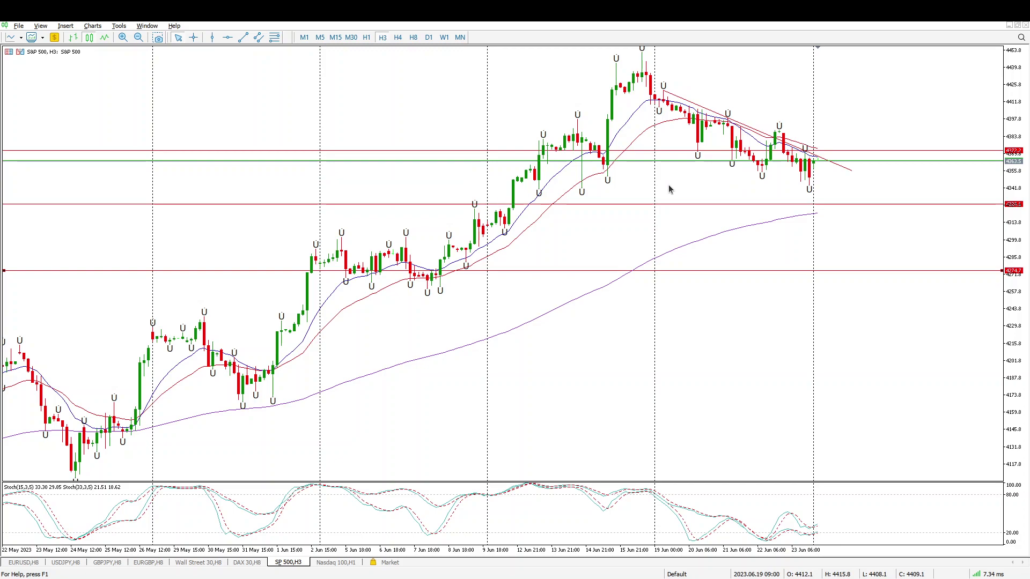
- Switch to H1 at the latest bars and compress the price scale to reveal the lower level
click(367, 37)
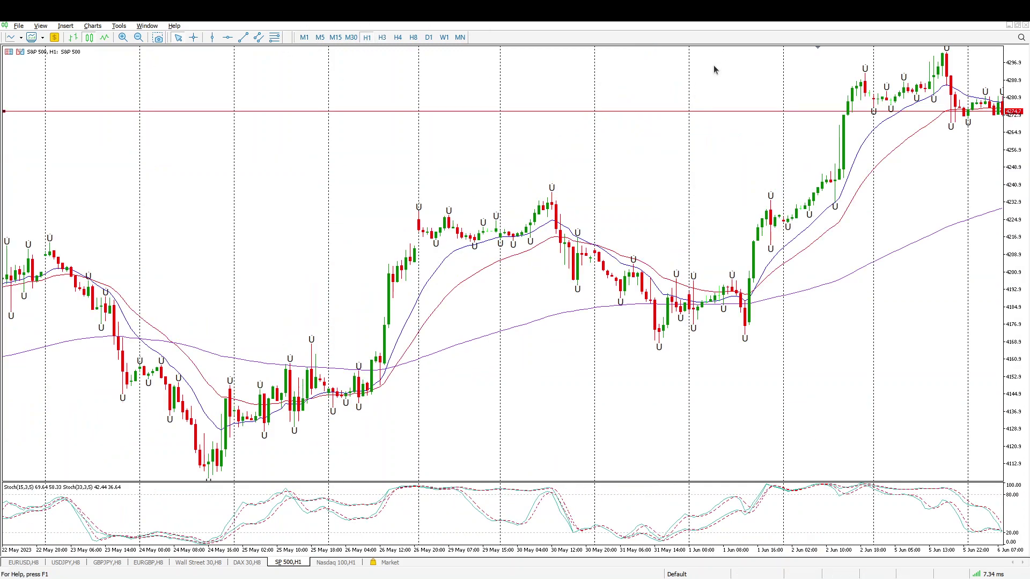
key(End)
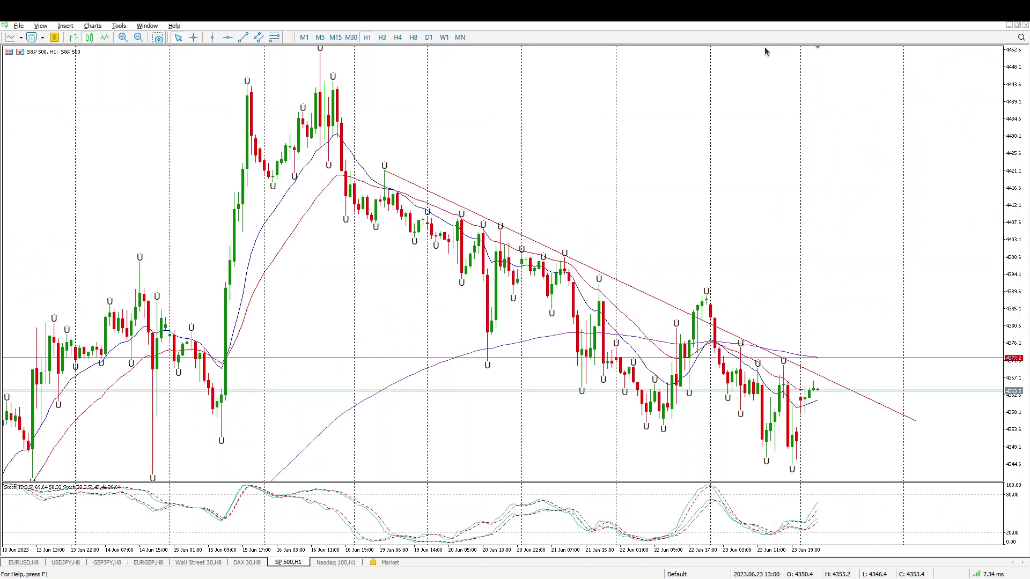
drag(1016, 92, 1004, 204)
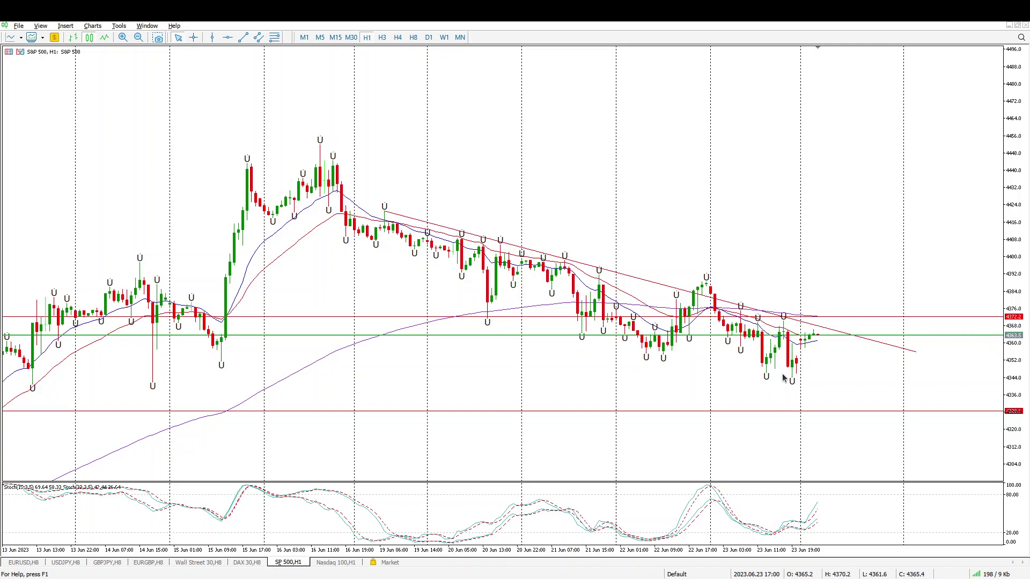
- Place a horizontal level at 4365.0 on the hourly chart, just above the green line
mouse_move(792, 315)
mouse_move(767, 336)
click(227, 37)
drag(453, 278, 472, 334)
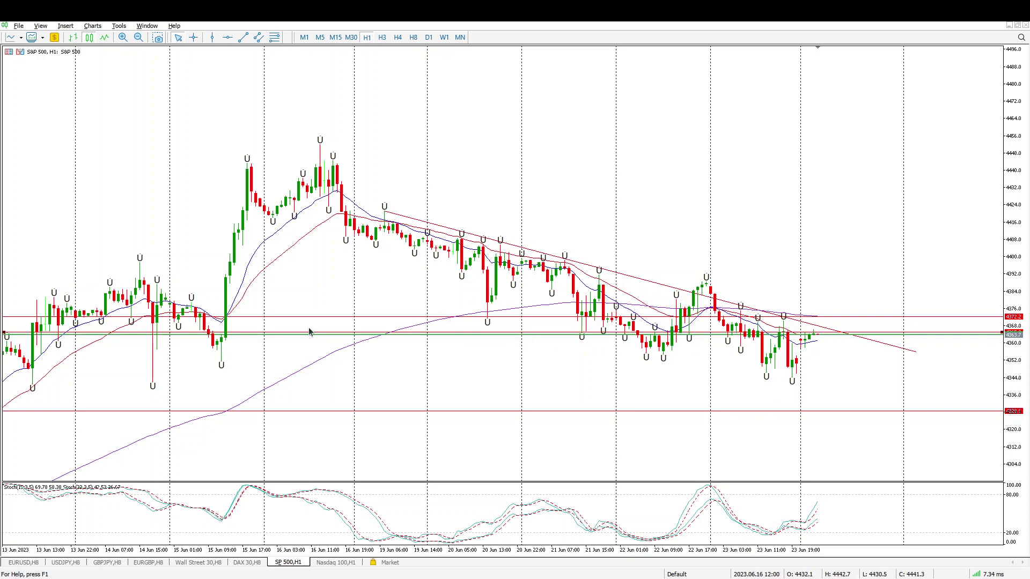
scroll(310, 331, up, 5)
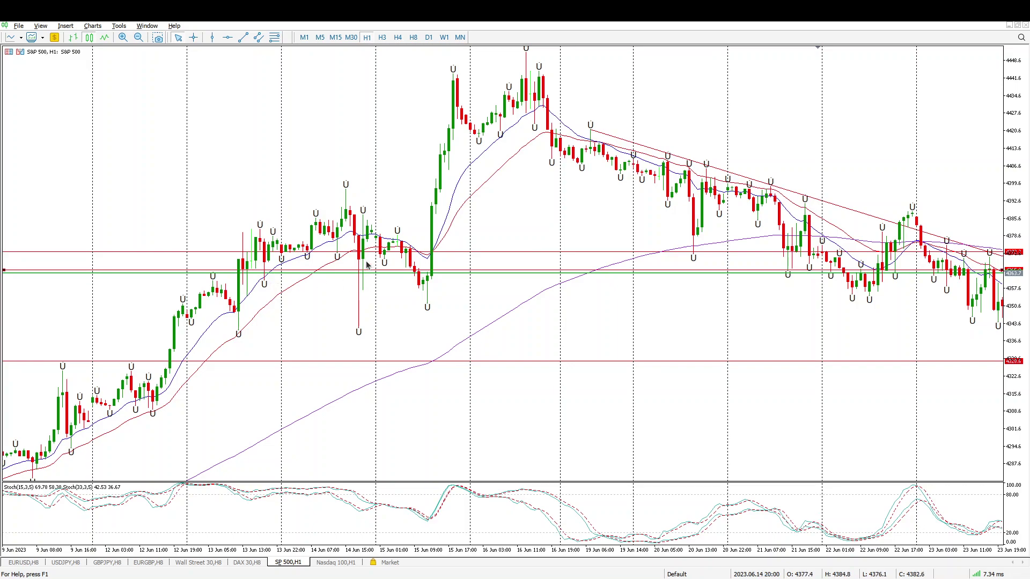
scroll(423, 294, down, 5)
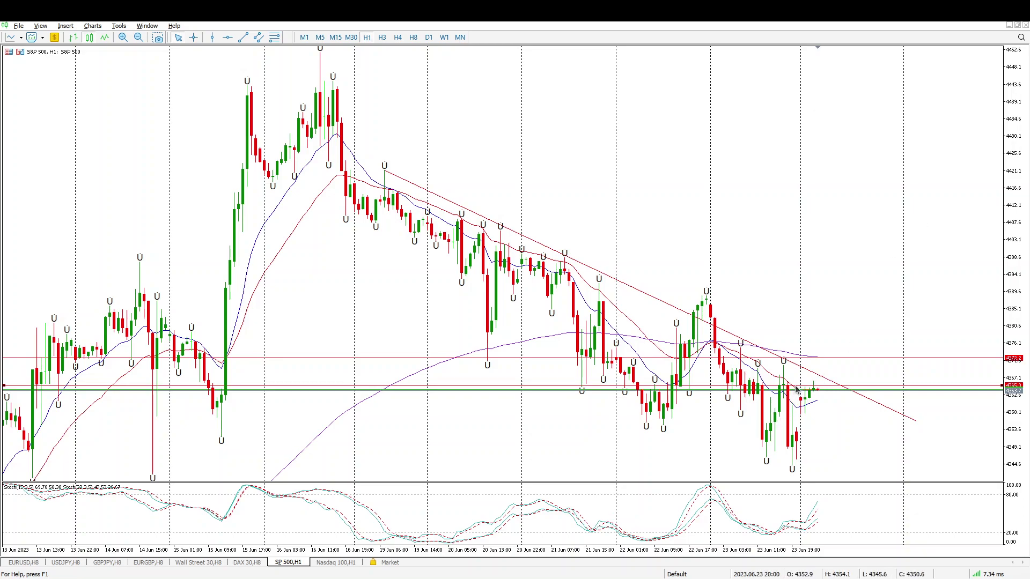
- Switch to M15 candles and scroll through 21–26 June back to the latest bars
click(335, 38)
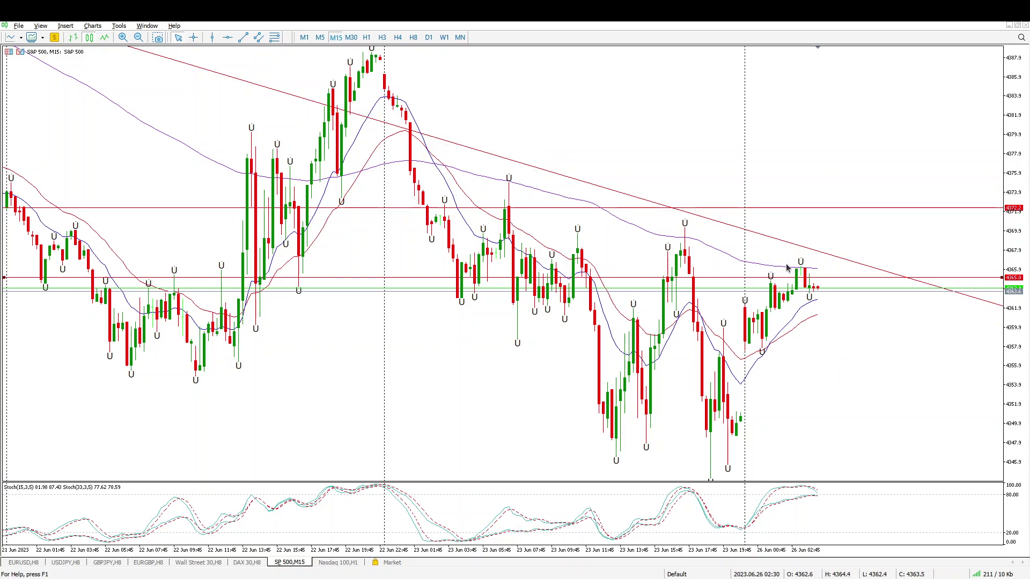
scroll(497, 211, up, 5)
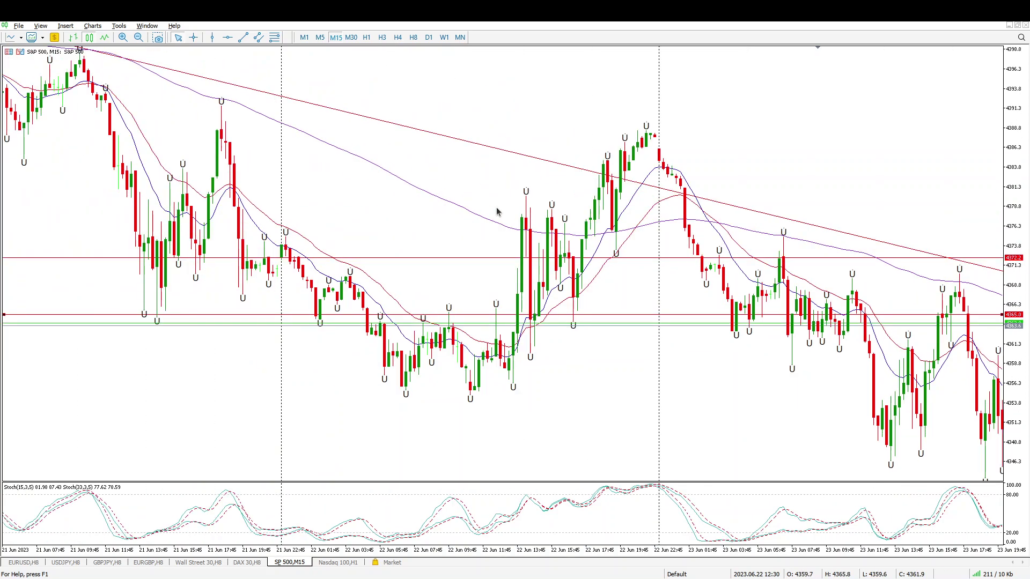
scroll(744, 312, down, 4)
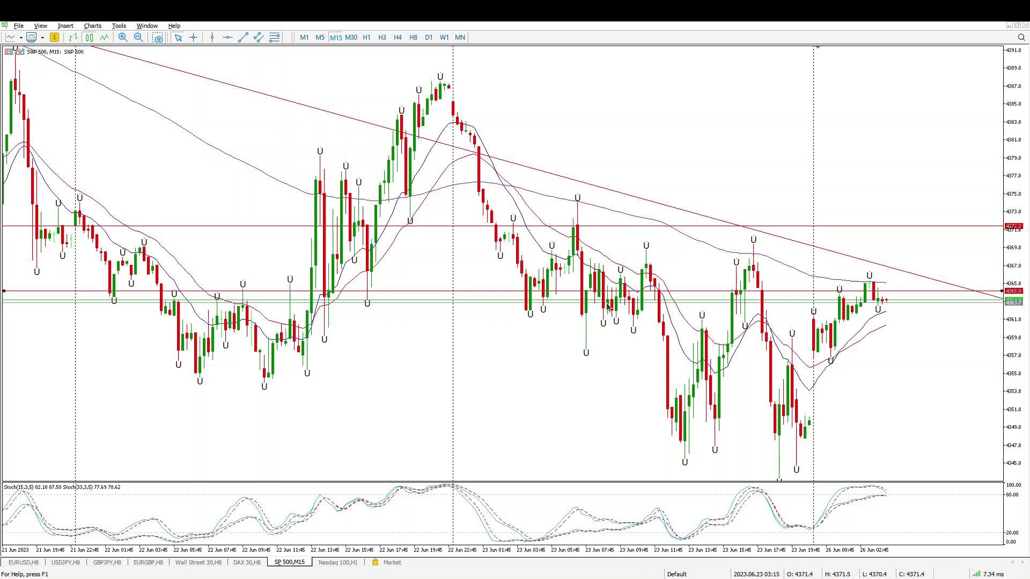
scroll(723, 368, down, 3)
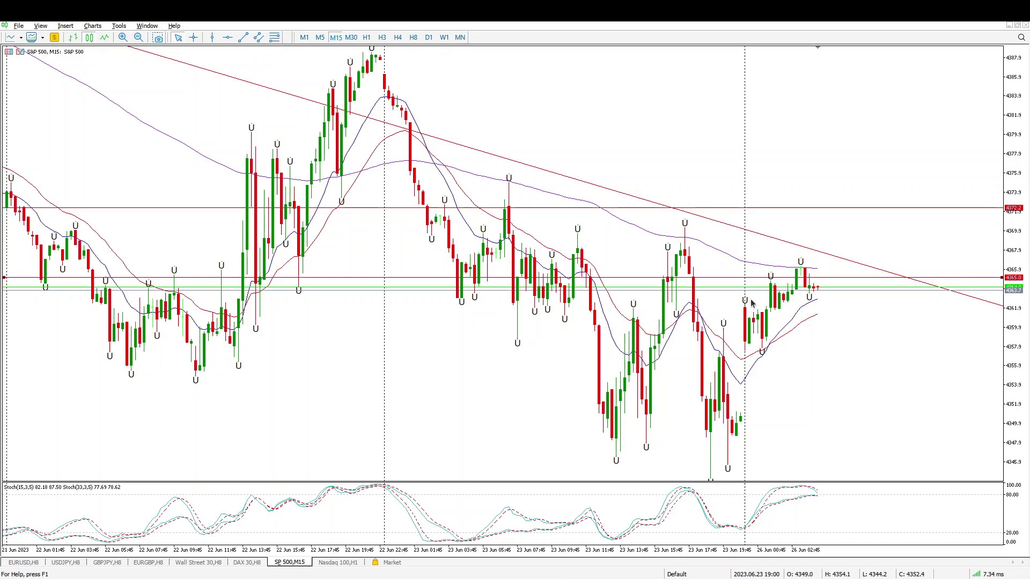
- Compress the M15 price scale to show room below the lows, then restretch it slightly
drag(1021, 109, 1023, 194)
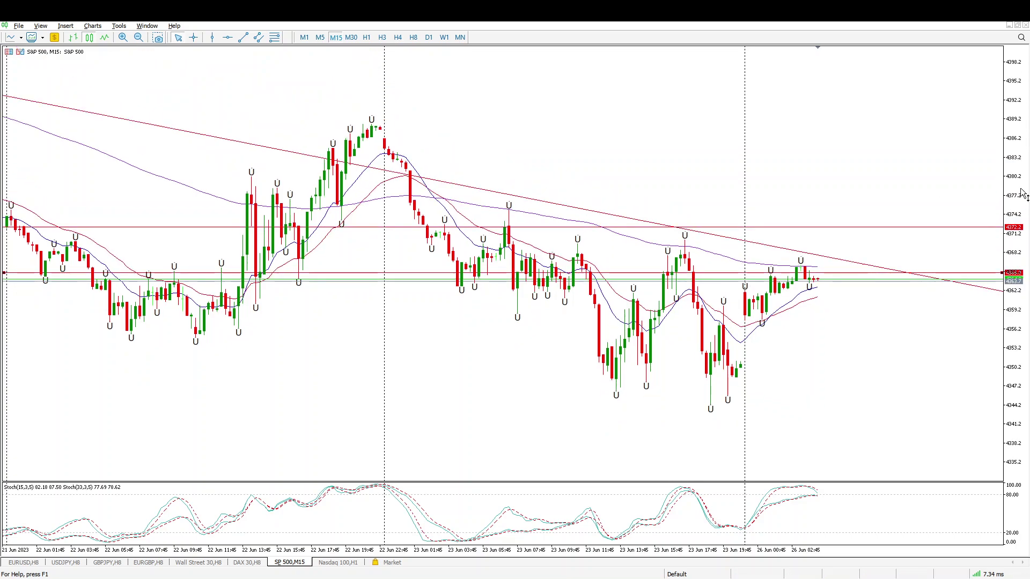
drag(1017, 113, 944, 314)
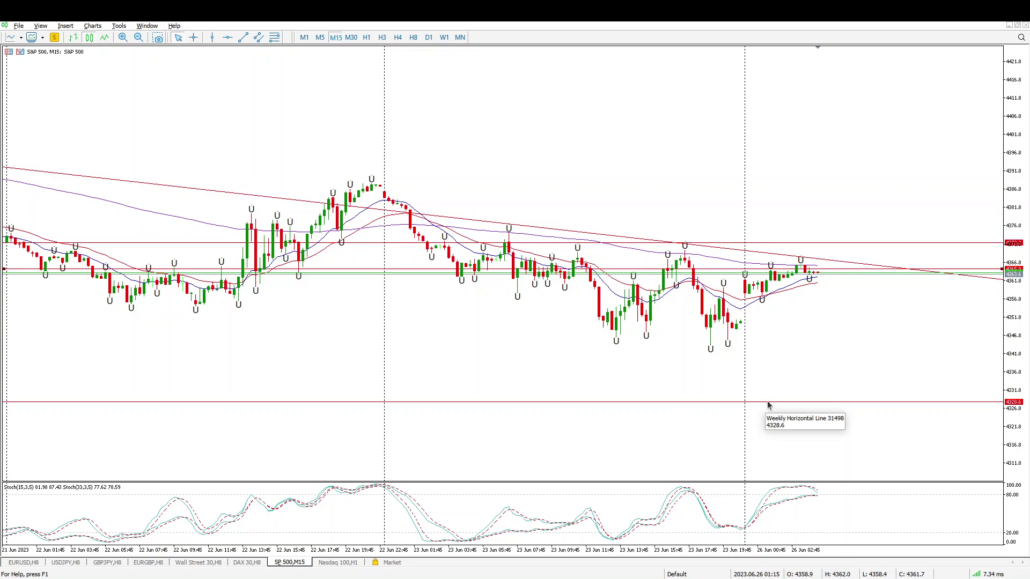
mouse_move(767, 403)
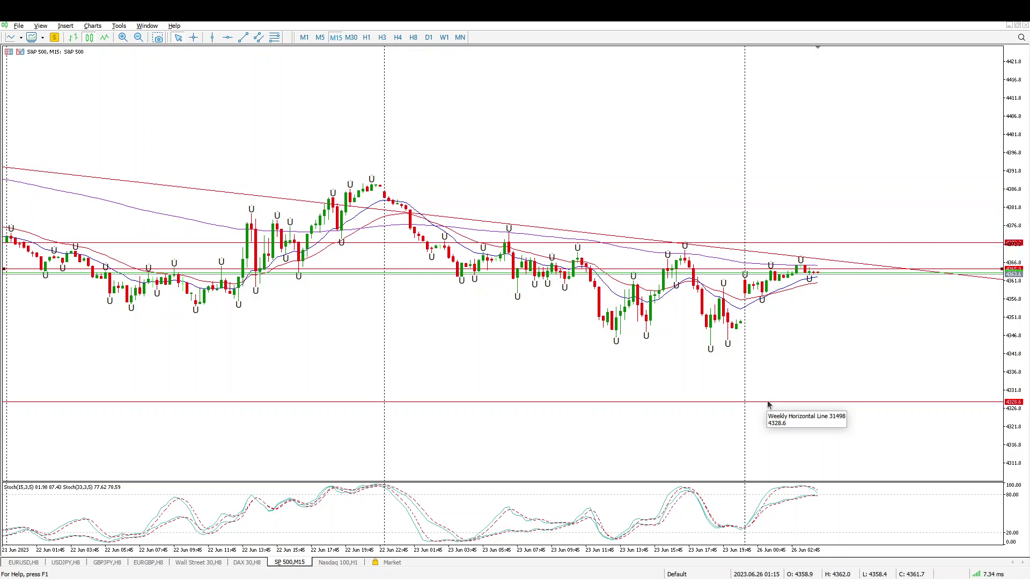
drag(1022, 139, 1022, 161)
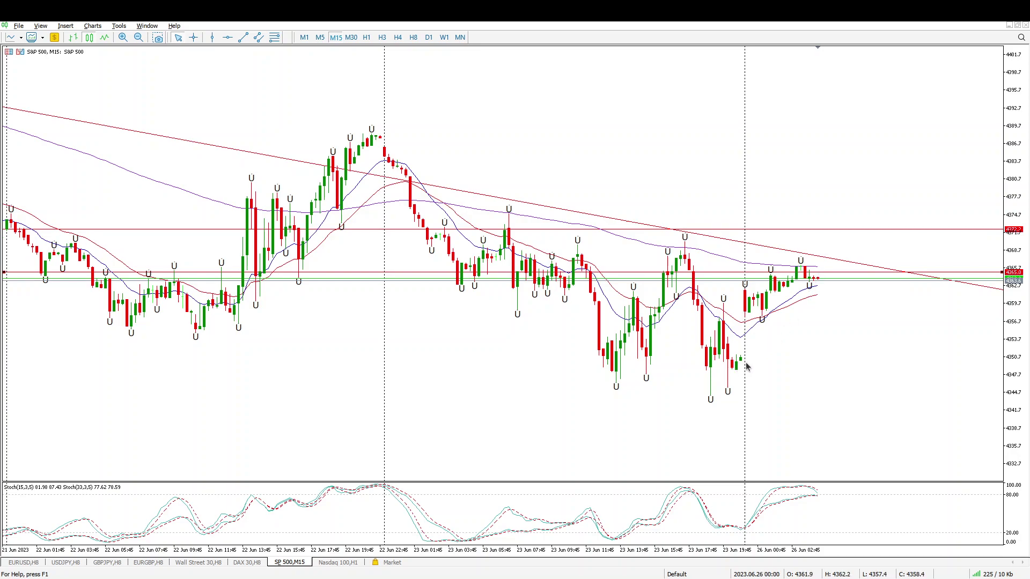
- Draw a horizontal support line below the 23 June lows and raise it to 4351.5
click(227, 37)
mouse_move(462, 366)
mouse_down()
mouse_move(471, 384)
mouse_move(476, 374)
mouse_up()
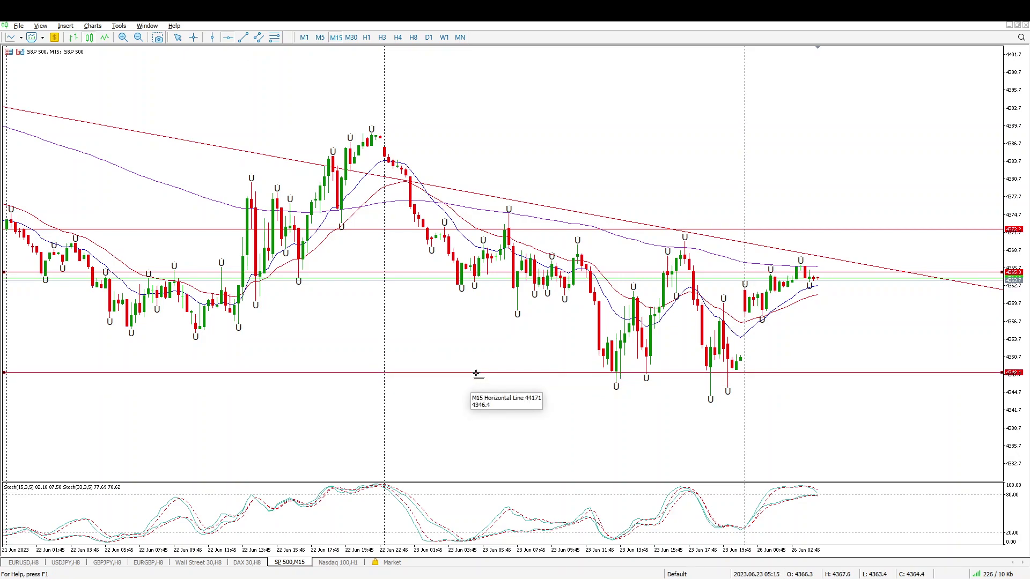
drag(476, 373, 475, 372)
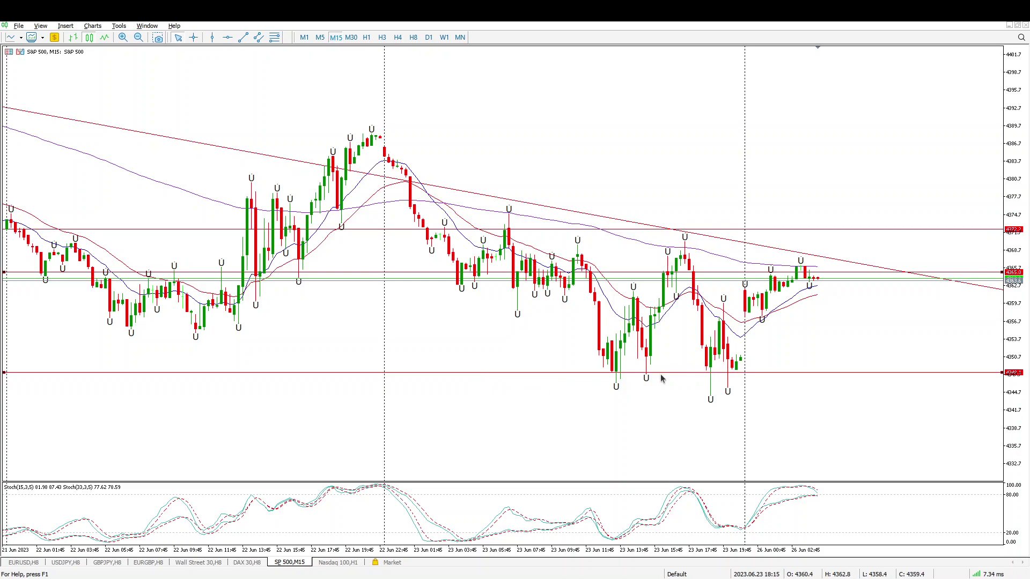
drag(666, 372, 666, 360)
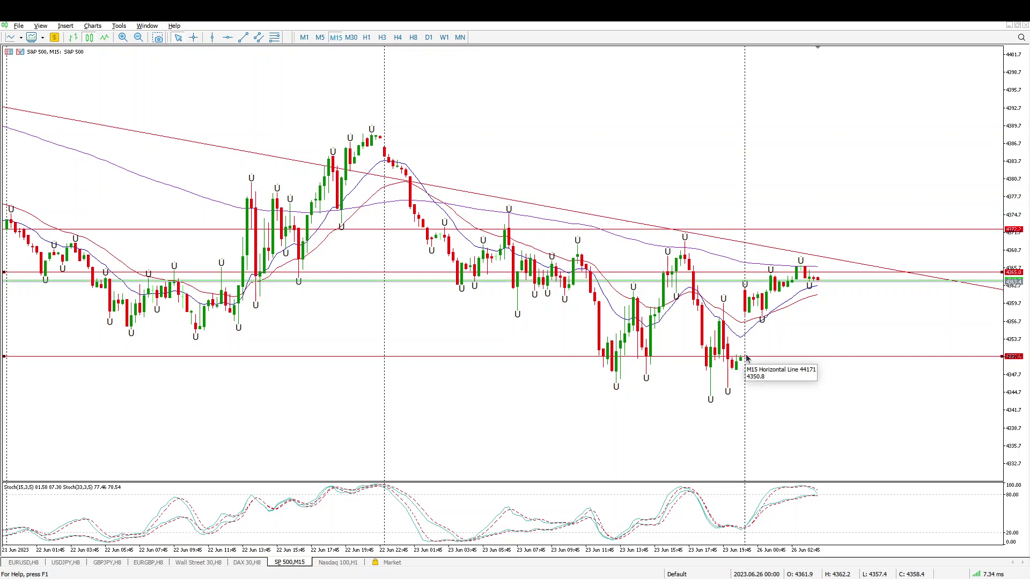
drag(747, 356, 748, 353)
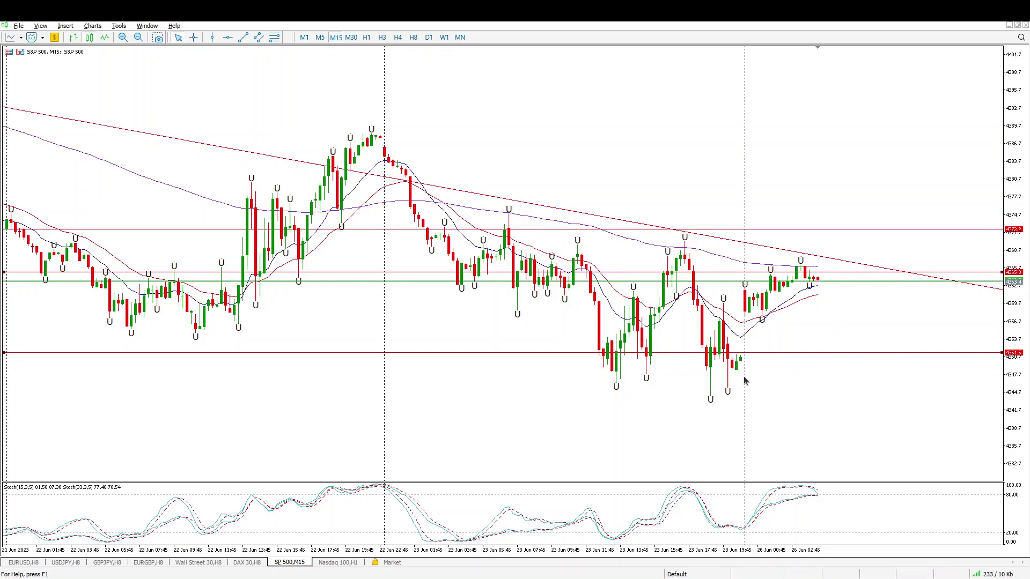
- Compress the price scale until the 4328.6 weekly level appears below the support line
drag(1016, 124, 1017, 185)
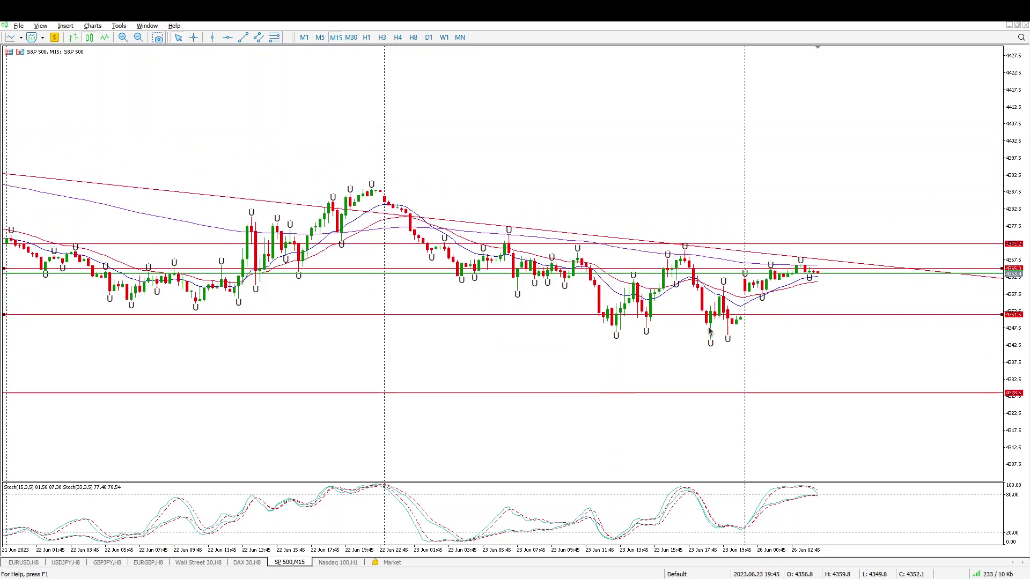
mouse_move(842, 394)
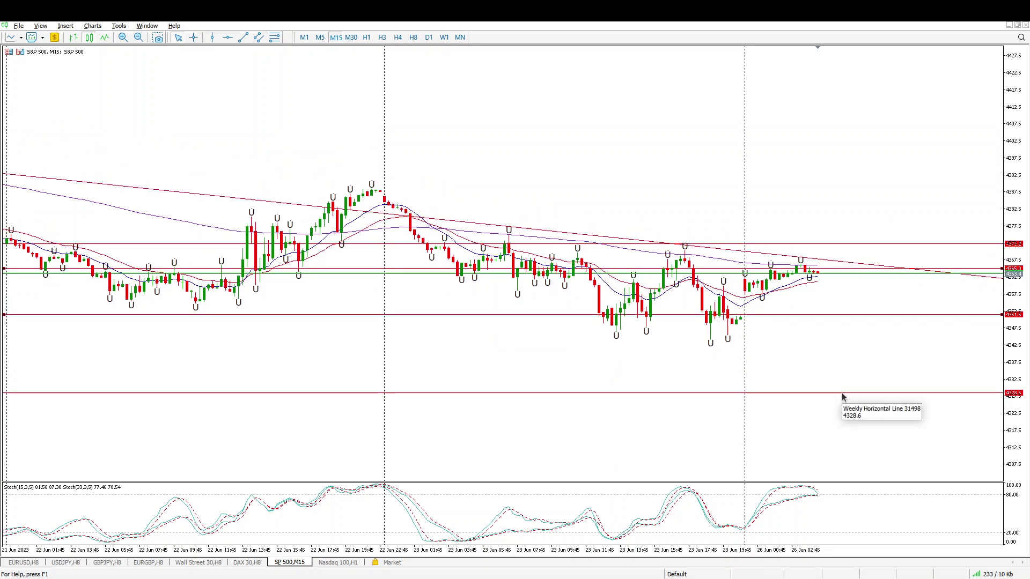